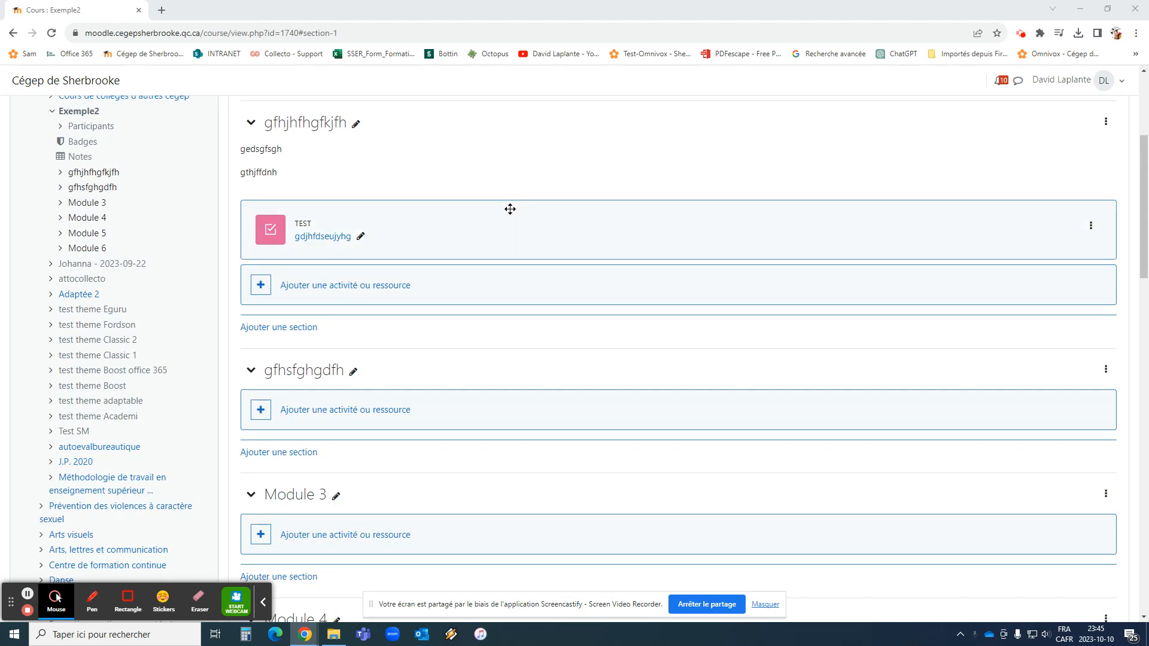
Expand Utilisateurs under Administration du cours and go to Méthodes d'inscription for Exemple2
scroll(395, 239, "up", 4)
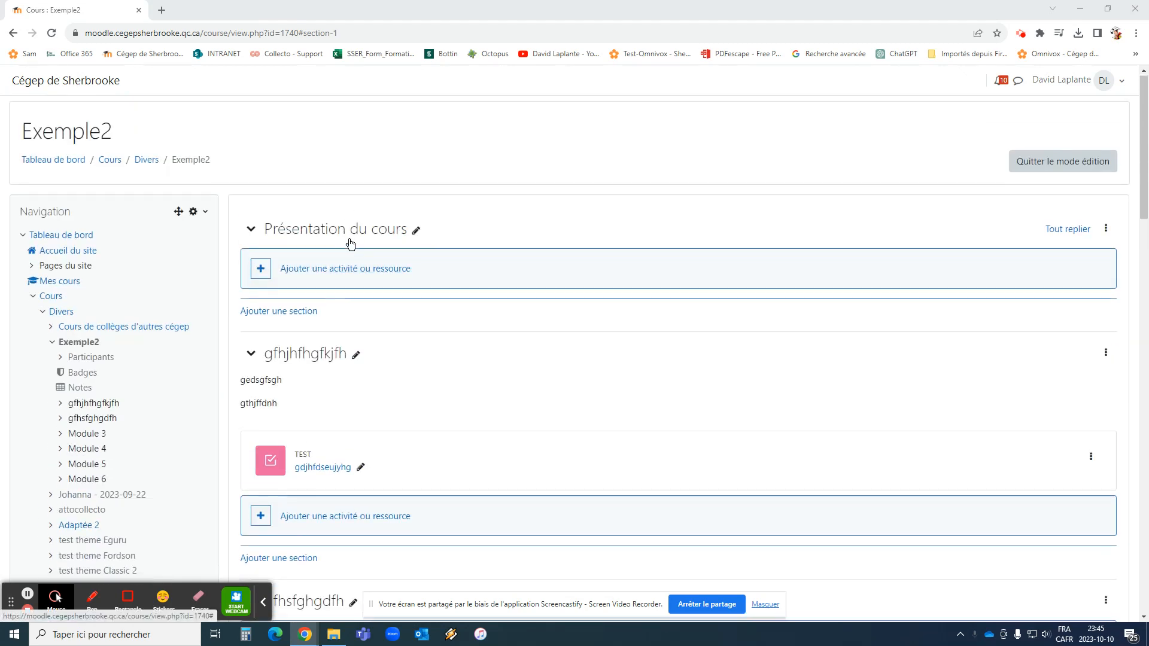
scroll(385, 277, "down", 13)
scroll(377, 279, "up", 13)
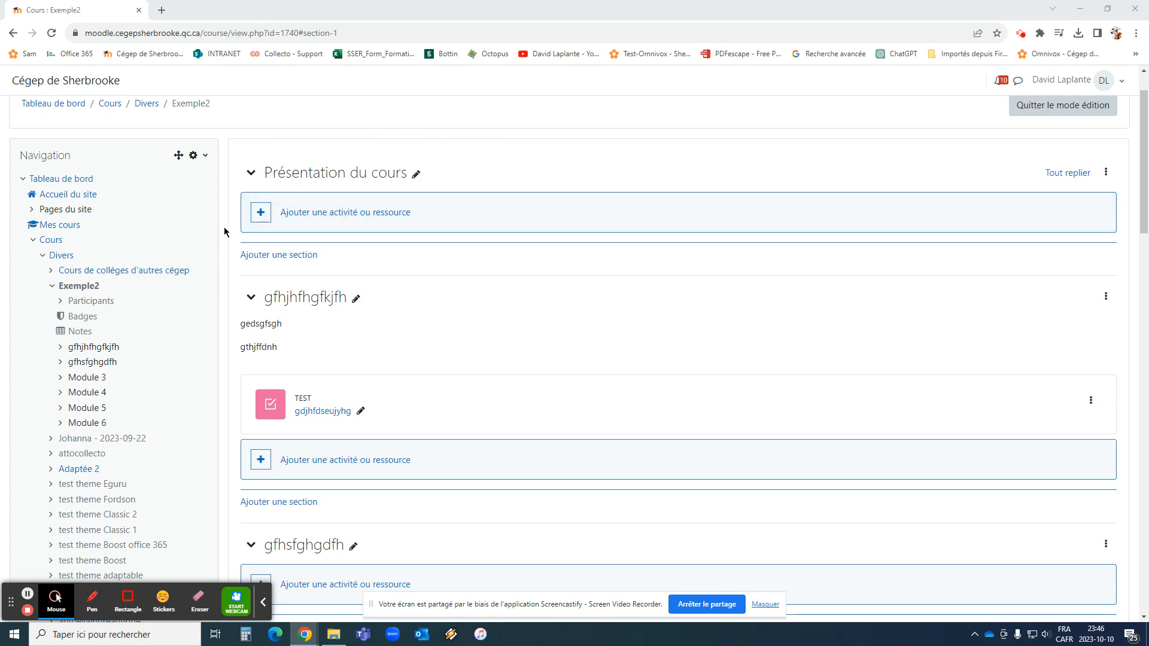
scroll(157, 194, "down", 15)
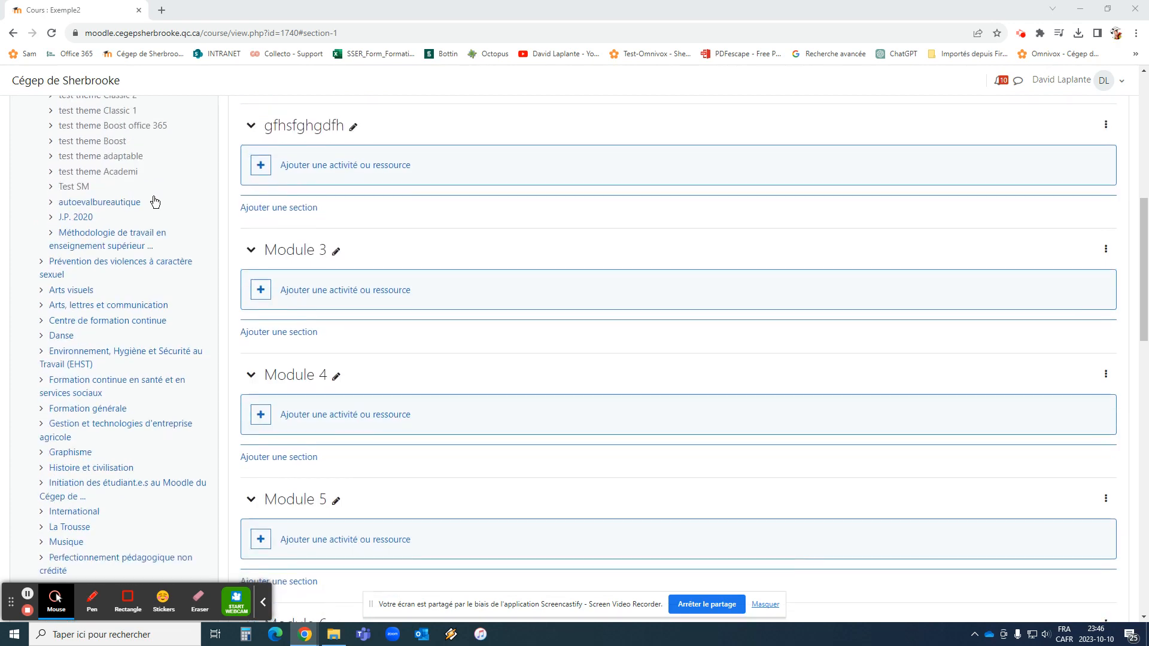
scroll(152, 197, "down", 10)
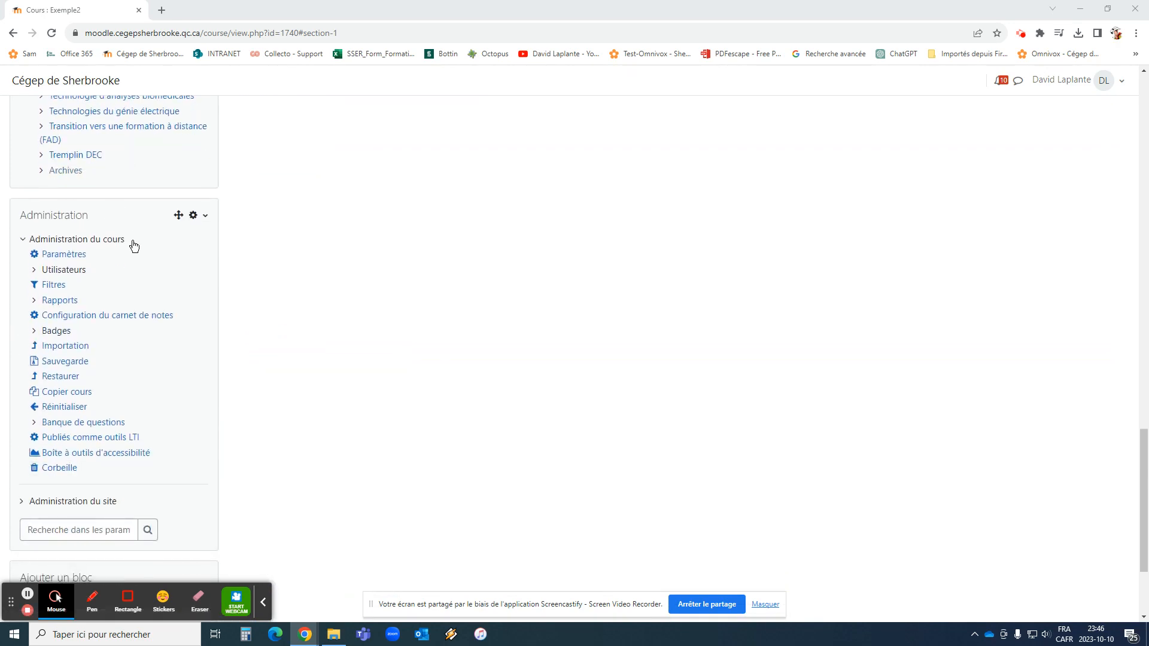
scroll(731, 332, "up", 20)
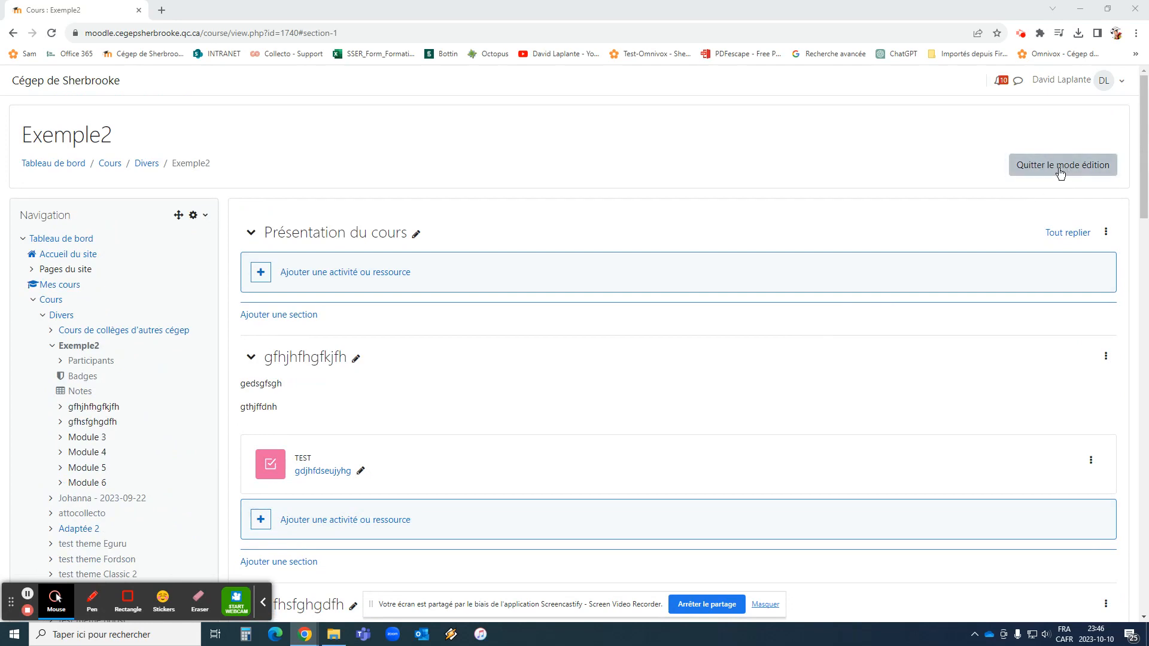
scroll(61, 305, "down", 7)
scroll(61, 305, "down", 15)
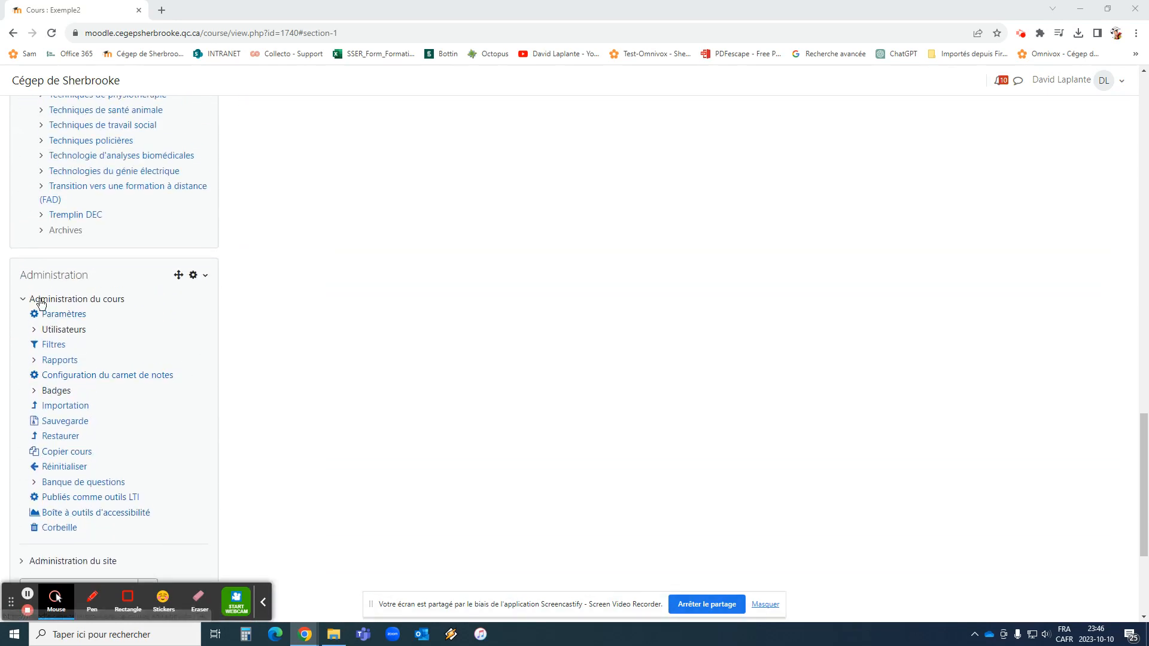
left_click(68, 333)
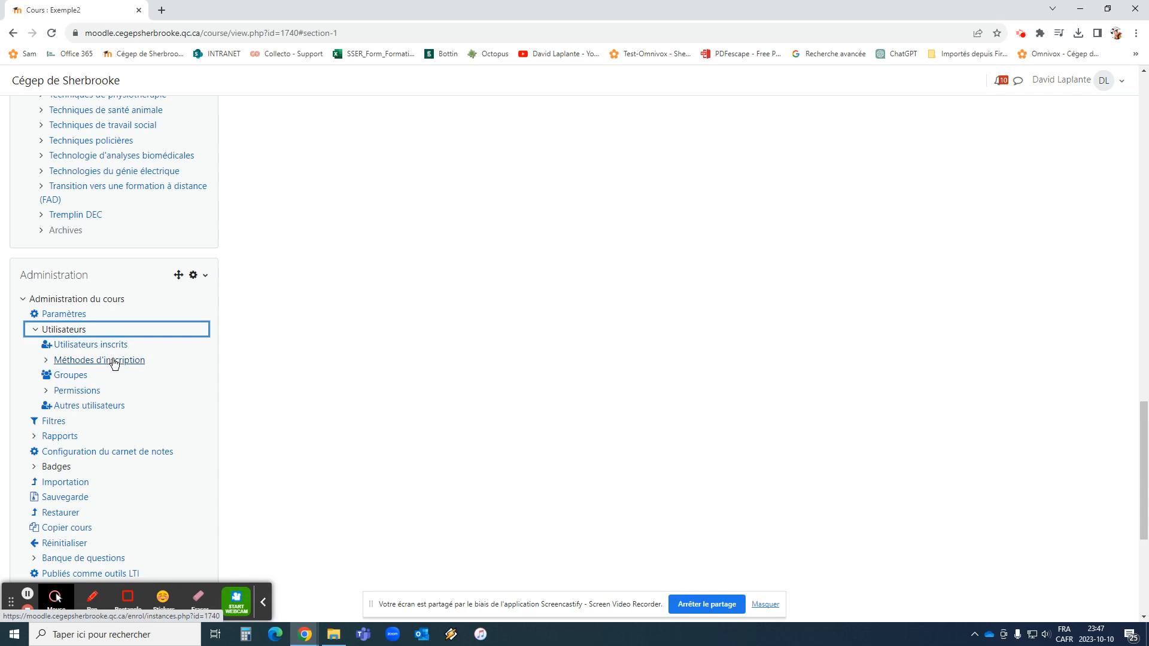
left_click(112, 361)
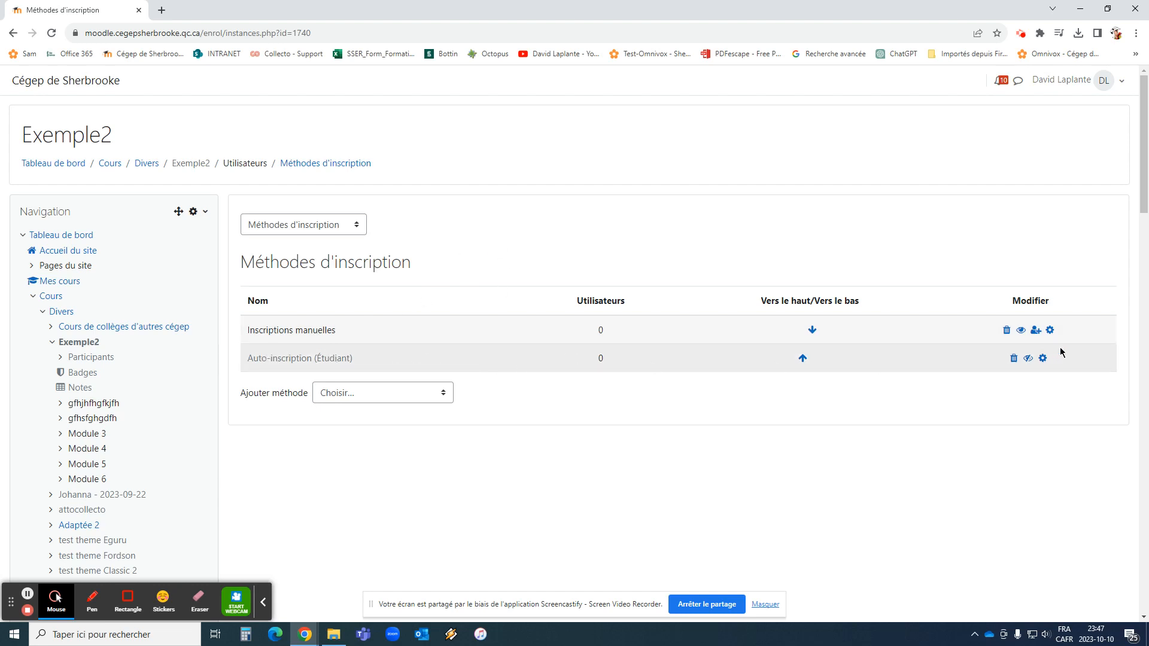
Enable Auto-inscription (Étudiant) and open its settings form
left_click(1028, 361)
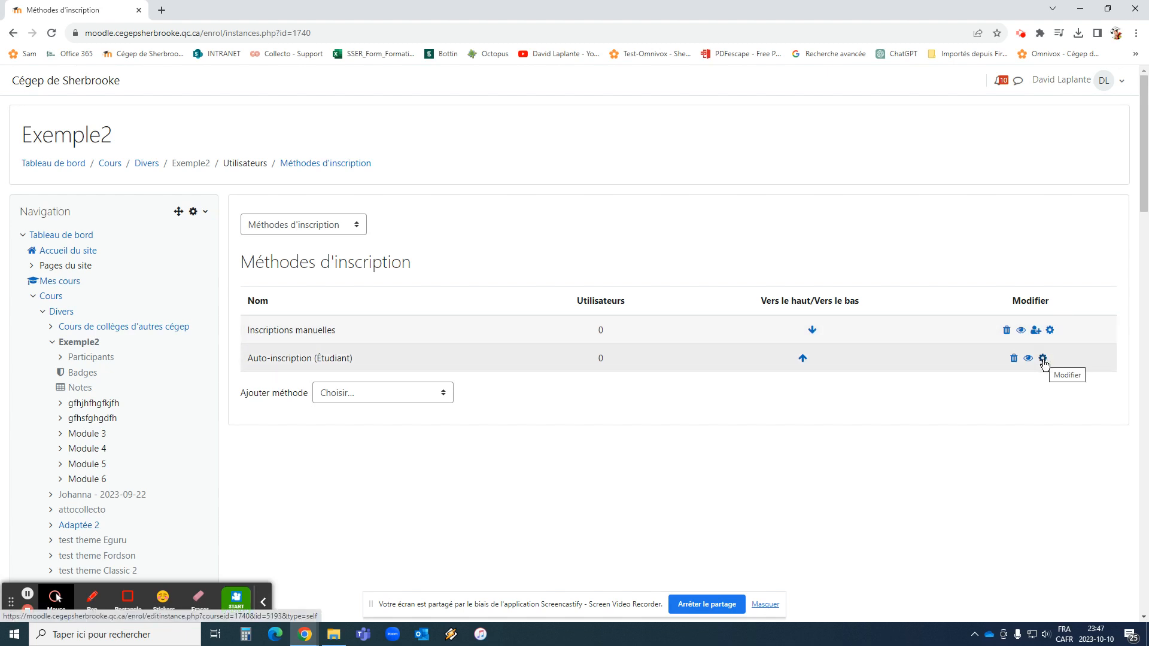
left_click(1043, 358)
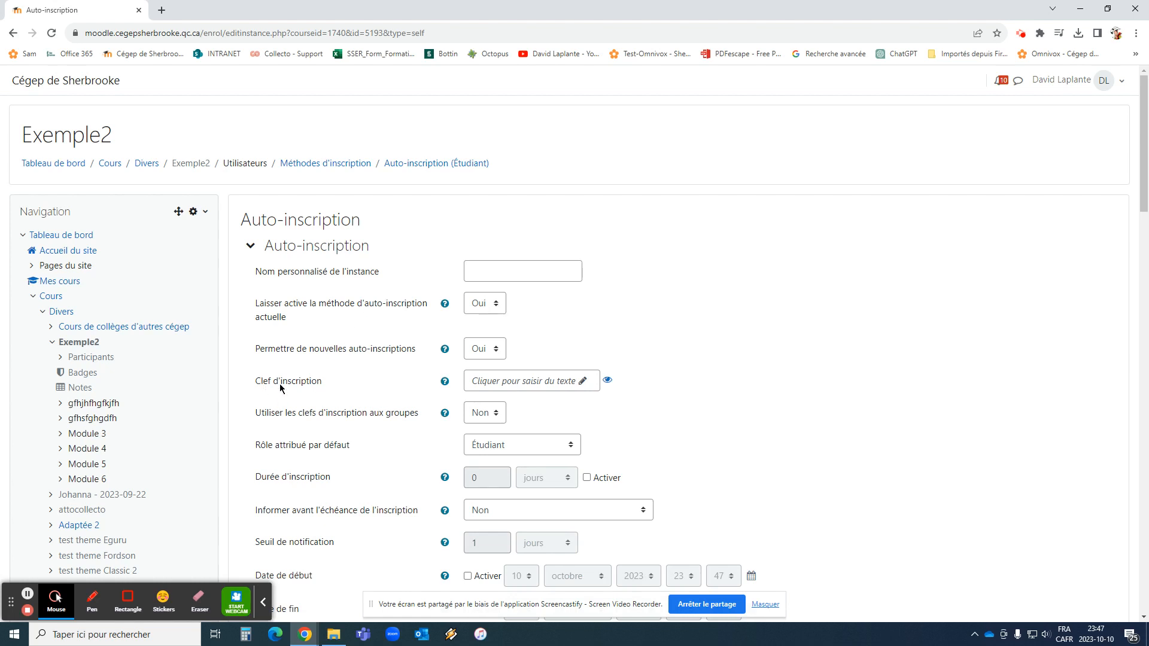
Replace the old self-enrolment key with a new enrolment key
left_click(509, 381)
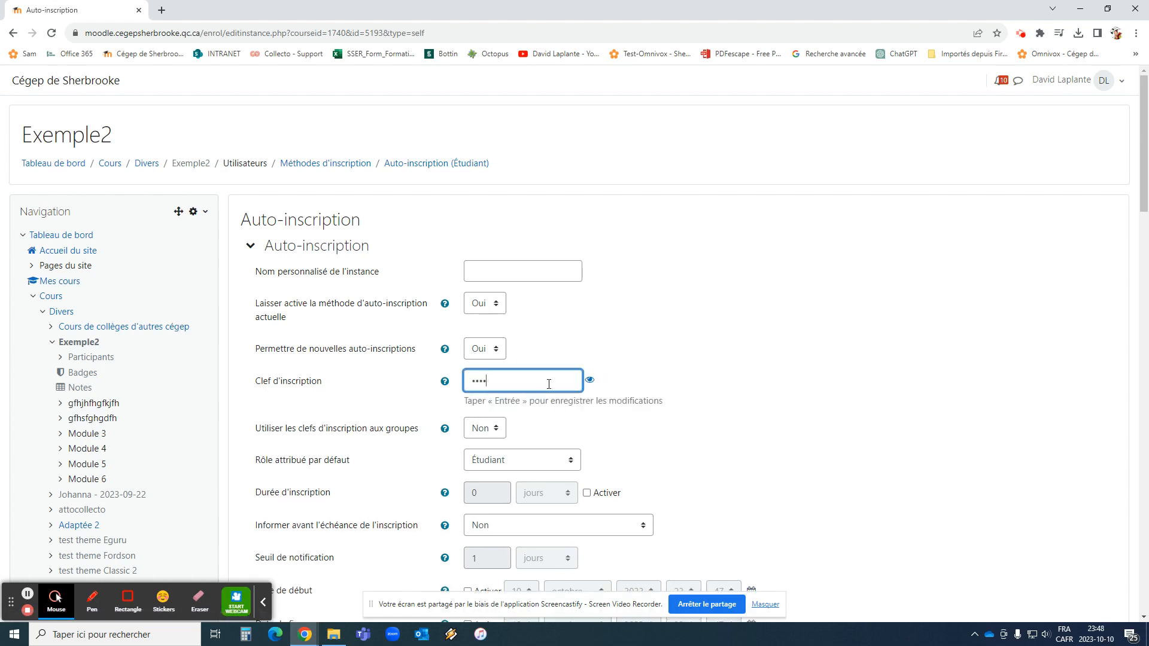
left_click(589, 379)
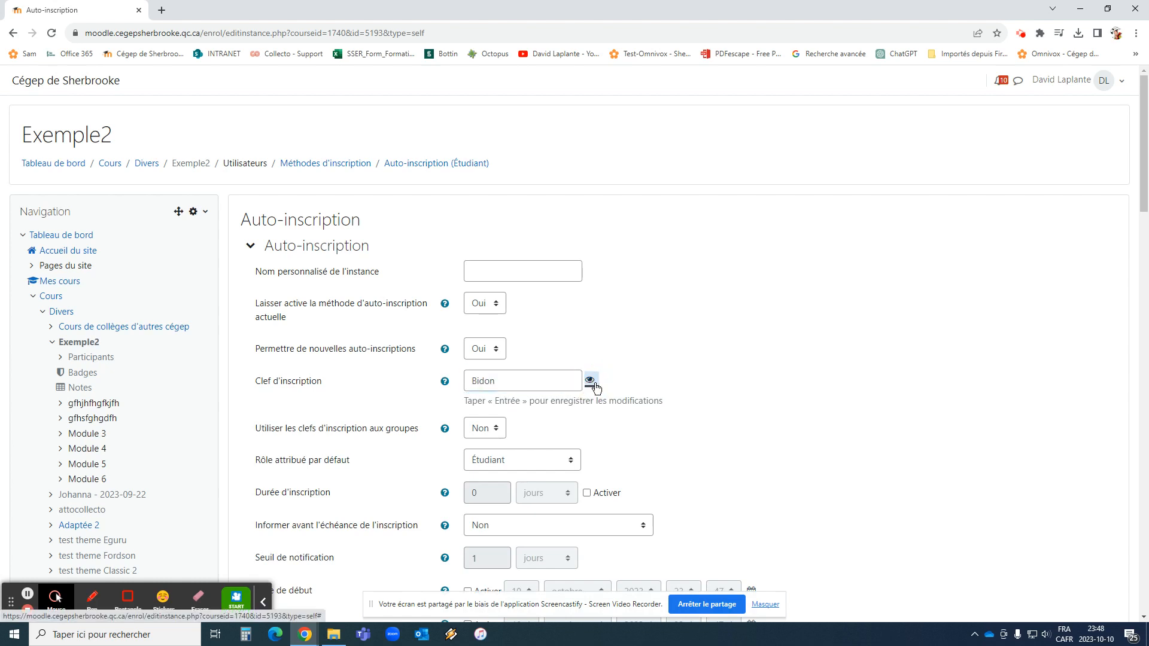
left_click(440, 385)
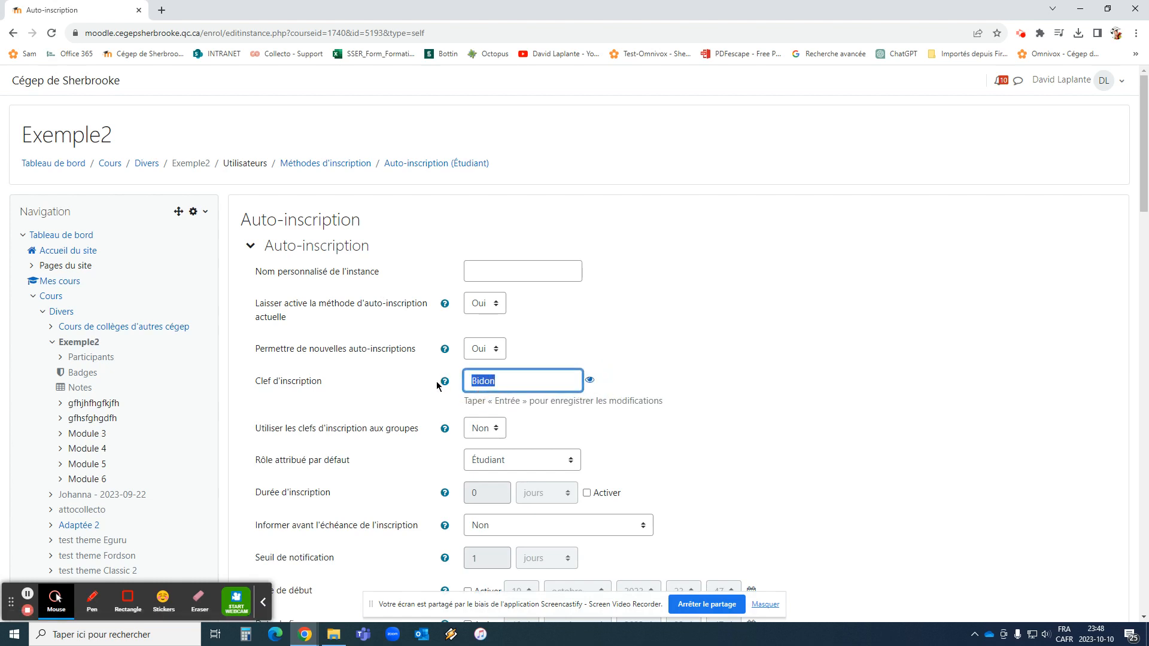
key("Left")
key("Left")
key("Return")
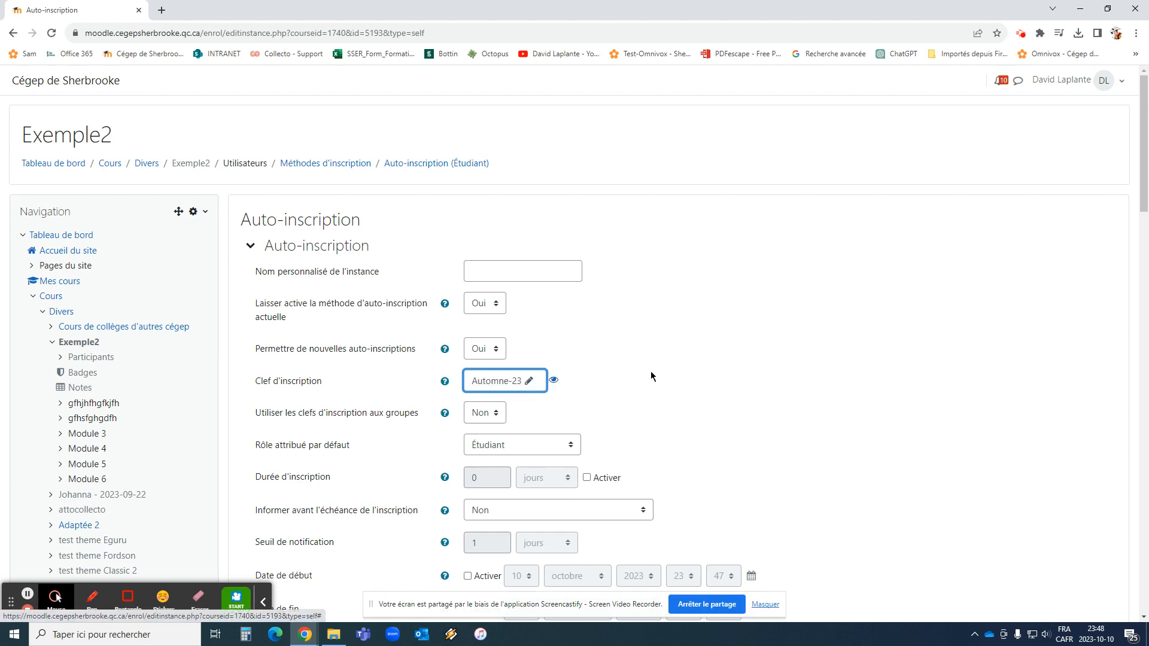
Change the self-enrolment key again to a different value
scroll(652, 374, "down", 8)
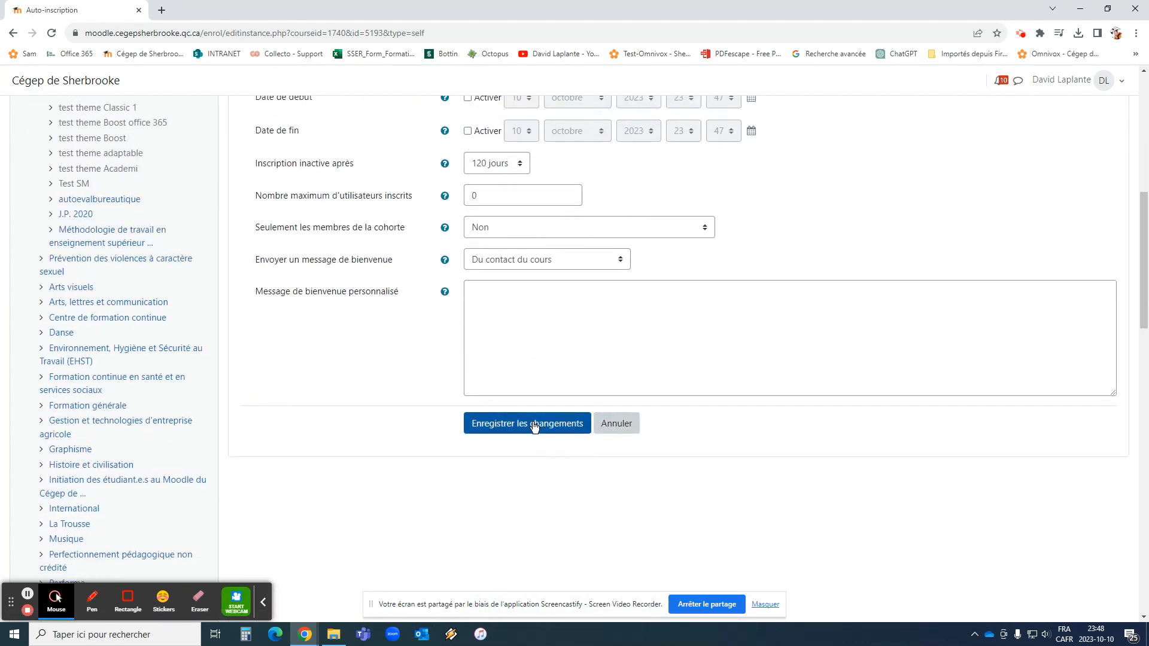
scroll(548, 226, "up", 3)
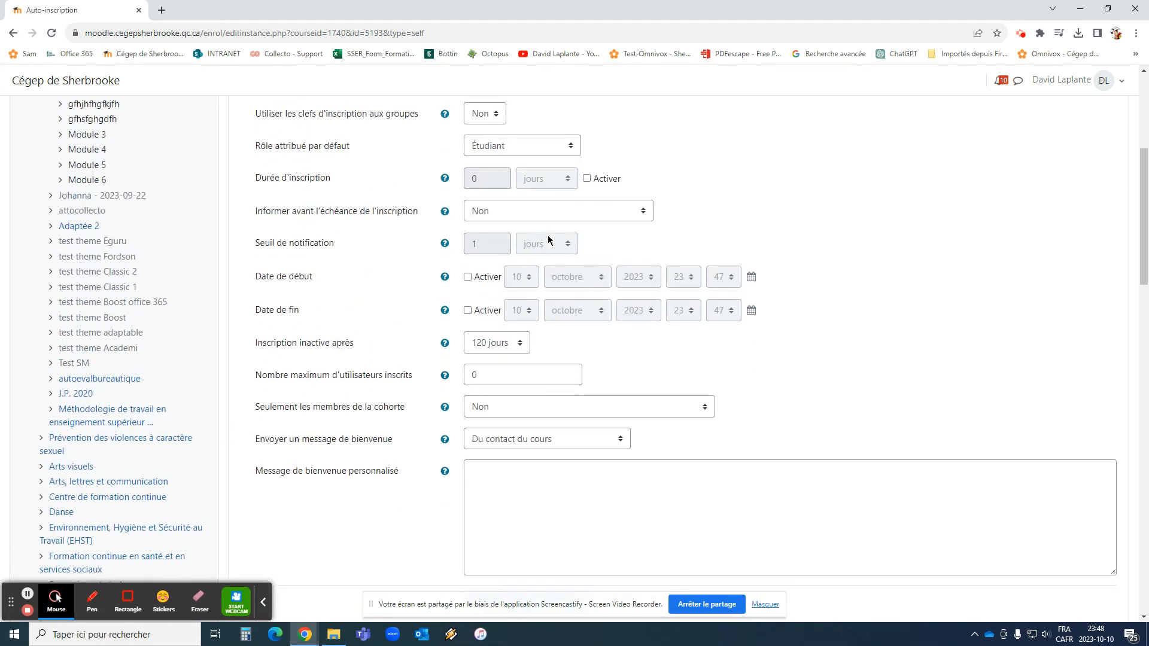
scroll(547, 240, "up", 3)
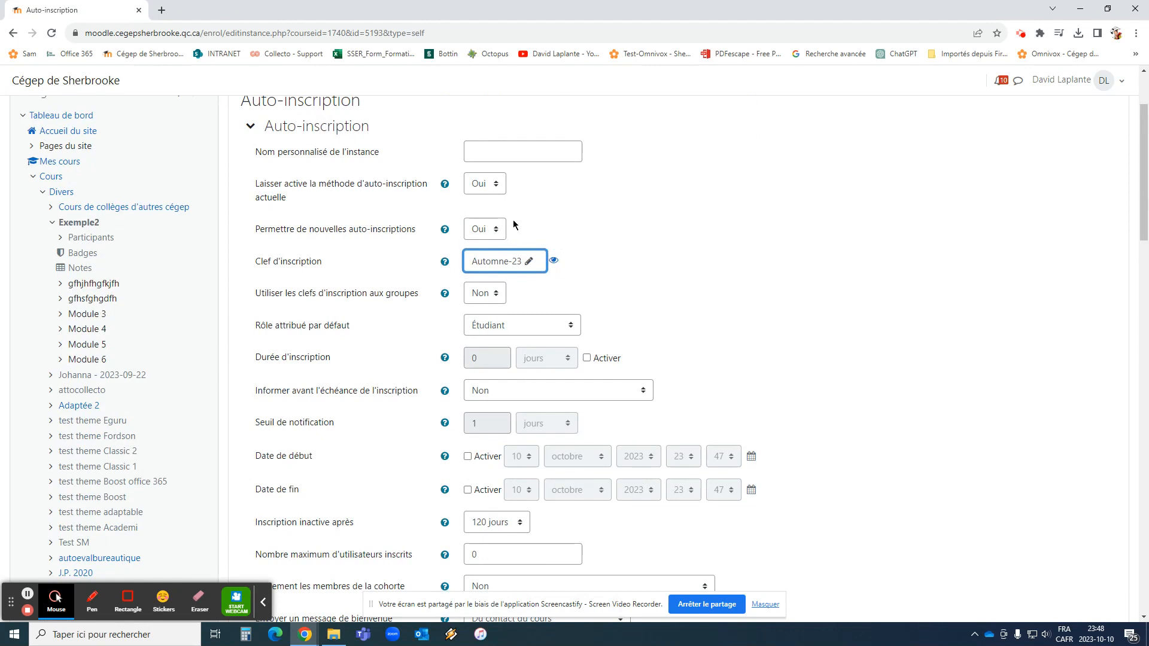
left_click(526, 265)
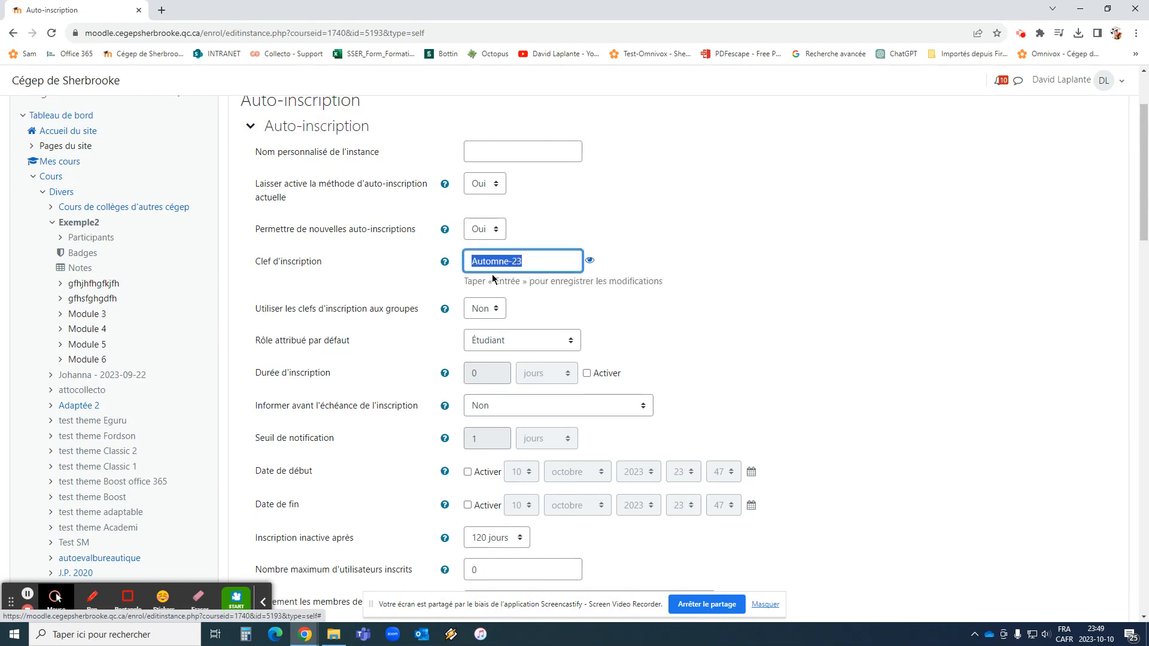
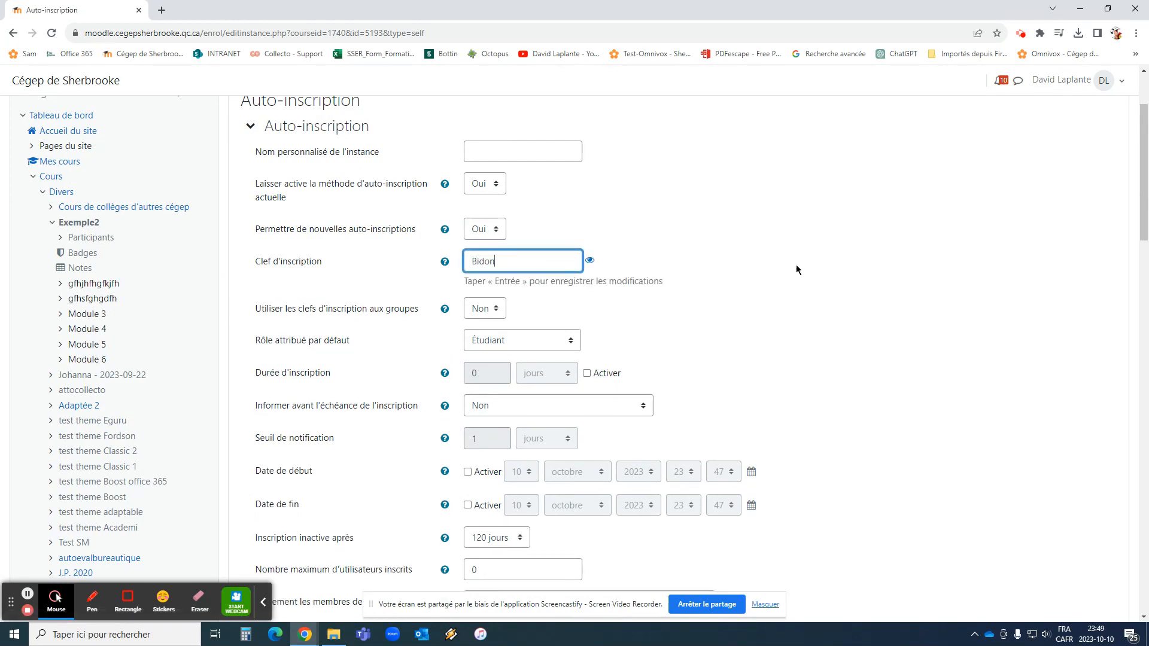
key("Return")
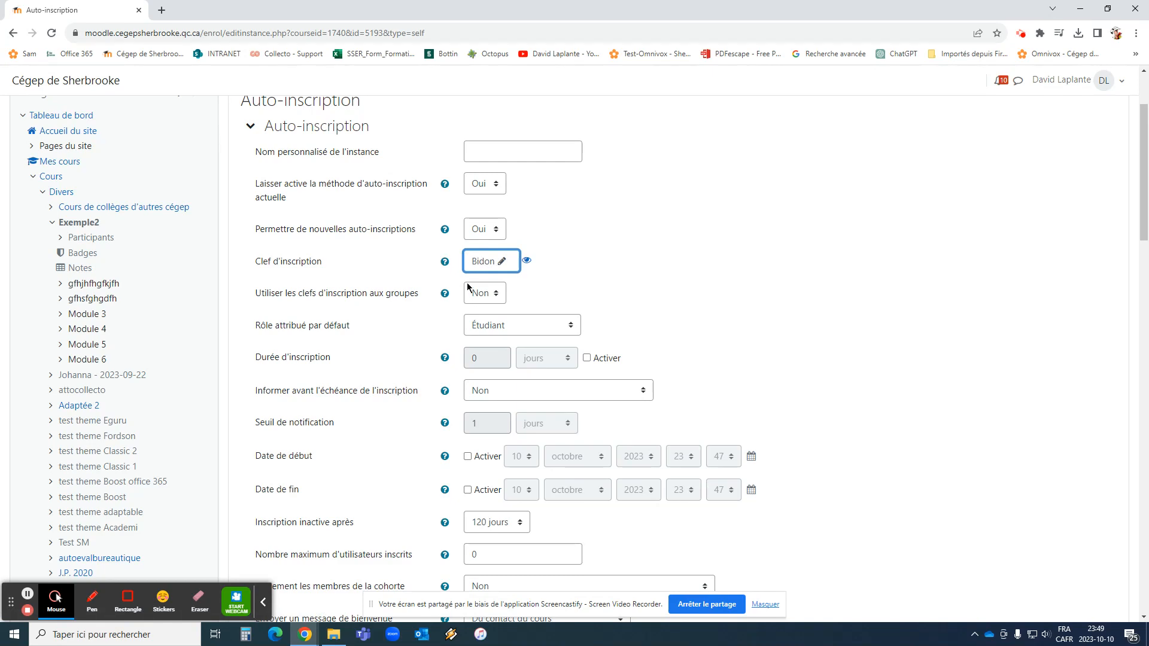
Save the Auto-inscription settings with Enregistrer les changements
scroll(615, 249, "down", 3)
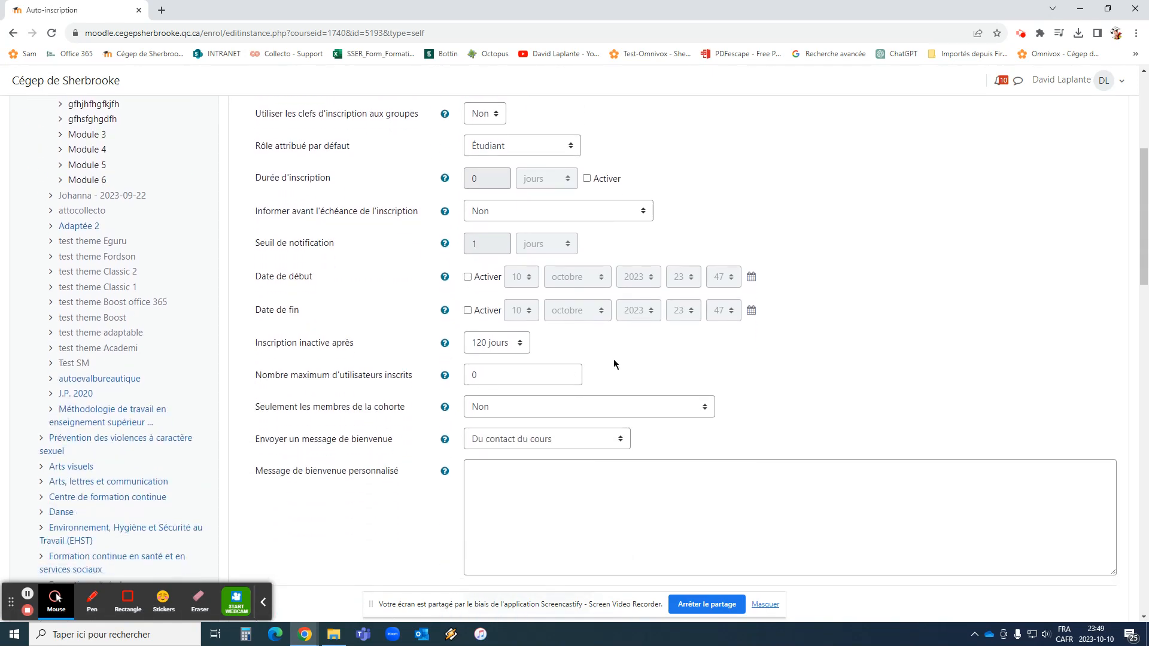
scroll(626, 526, "down", 2)
left_click(527, 425)
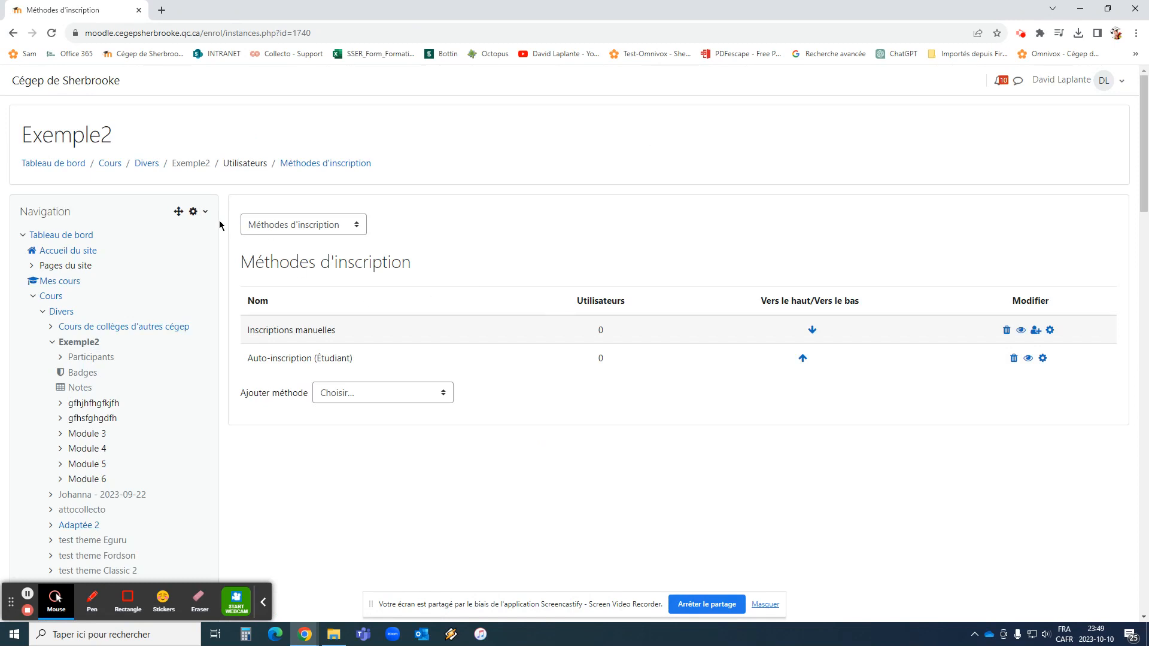
Go to the Exemple2 Groupes page and start a new group with Créer un groupe
scroll(207, 236, "down", 6)
scroll(206, 240, "down", 18)
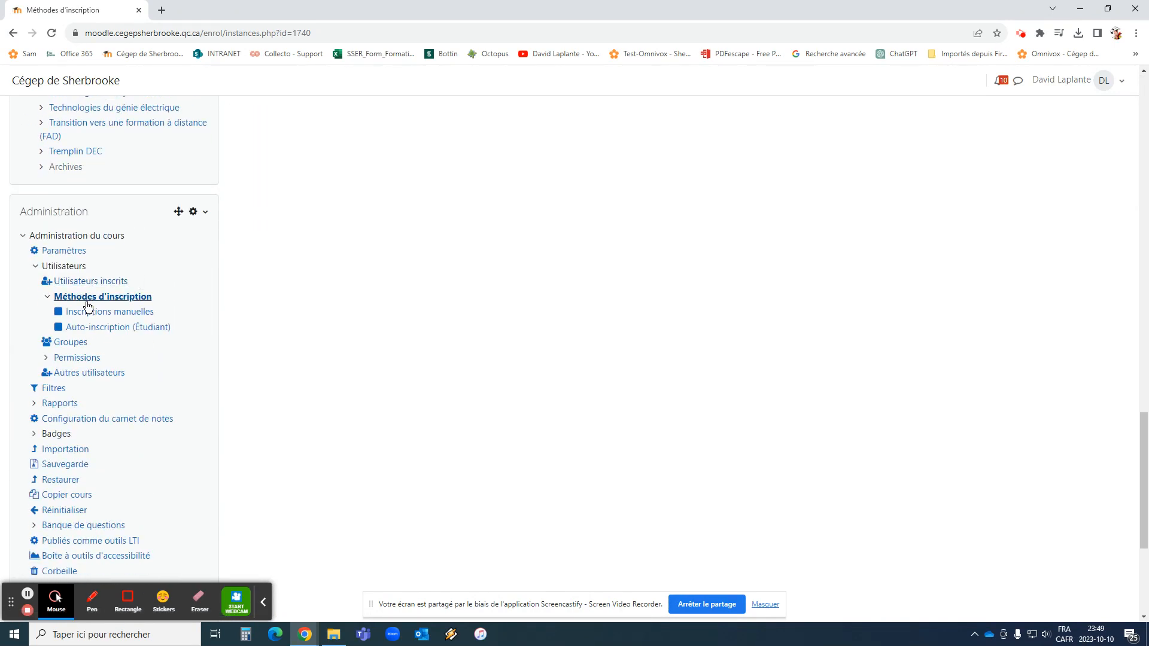
left_click(70, 342)
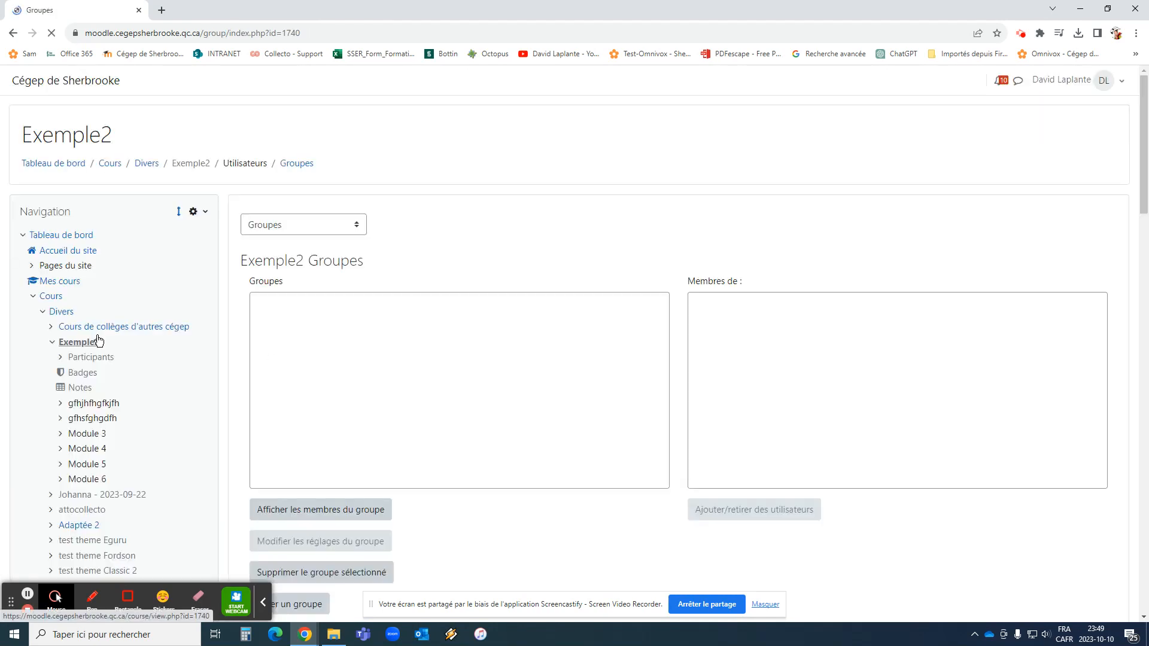
scroll(395, 426, "down", 3)
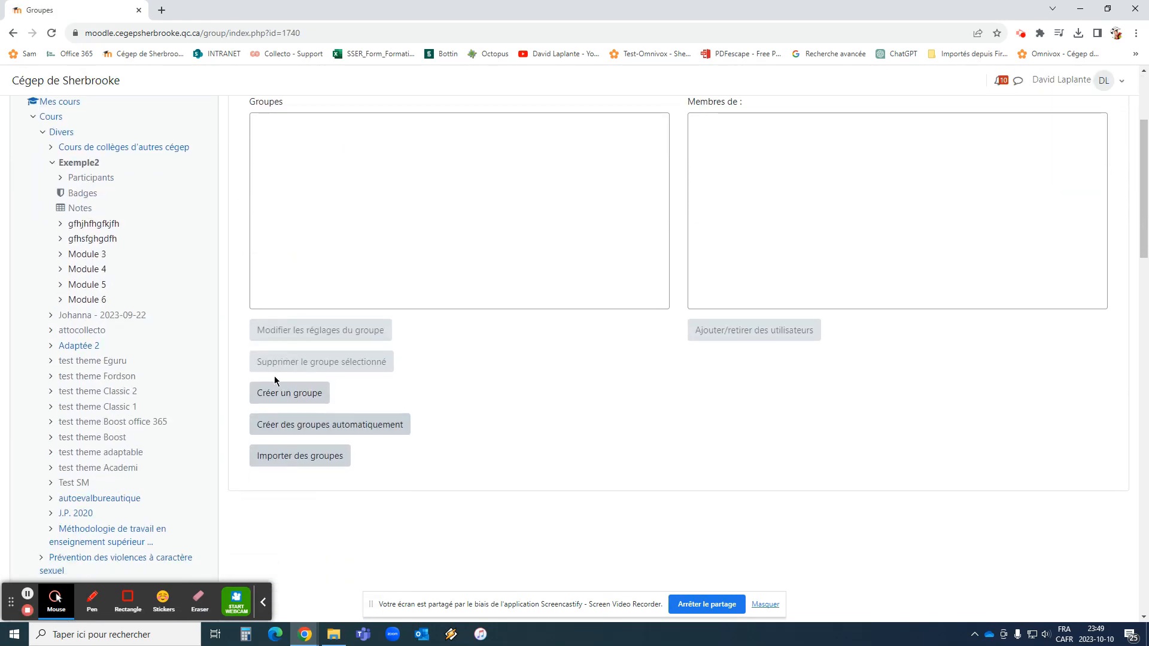
left_click(290, 394)
left_click(500, 250)
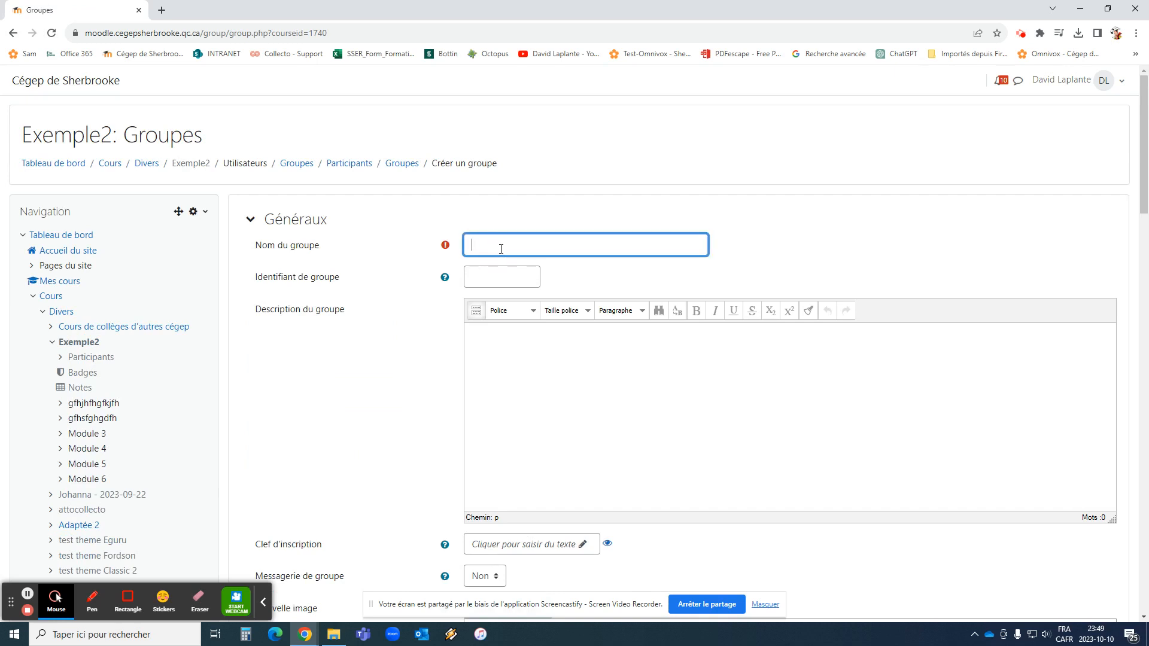
Create Groupe 035 with its own enrolment key, verify the key, and save
type("Groupe 035")
scroll(525, 284, "down", 2)
left_click(534, 418)
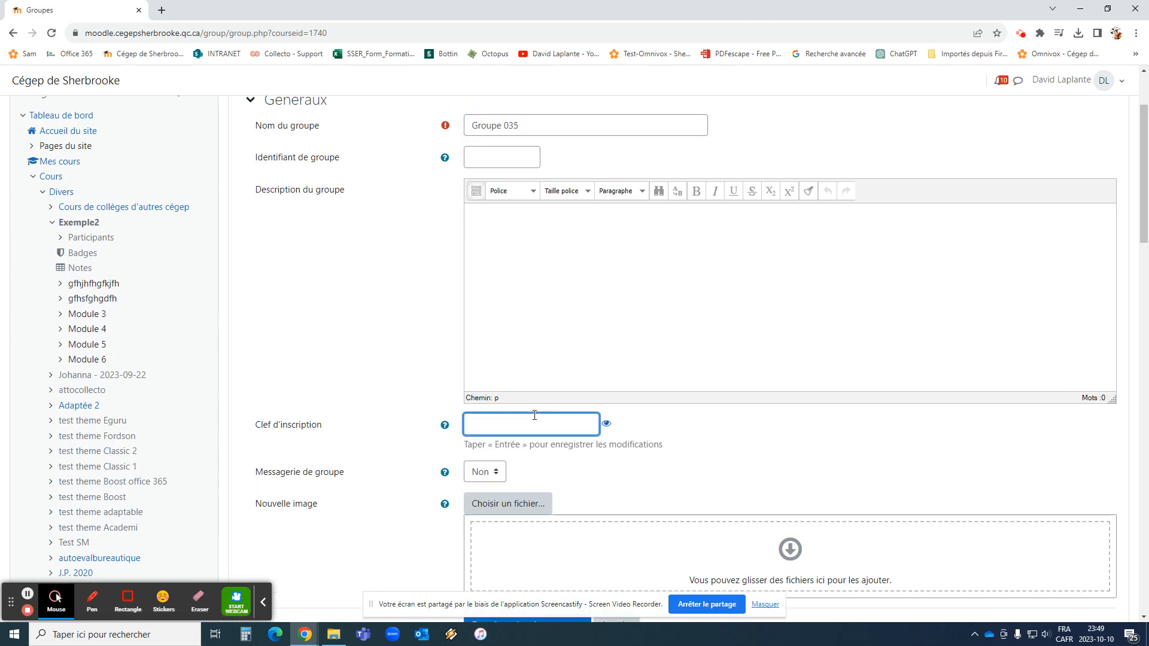
type("•••••••••••")
left_click(606, 423)
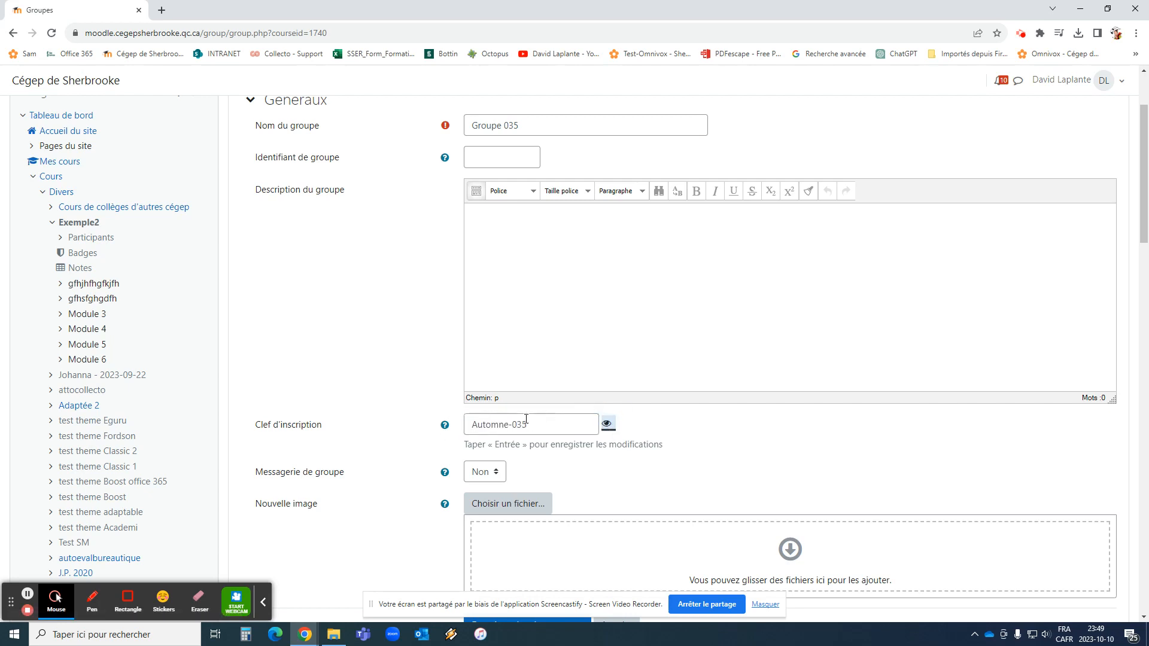
triple_click(482, 424)
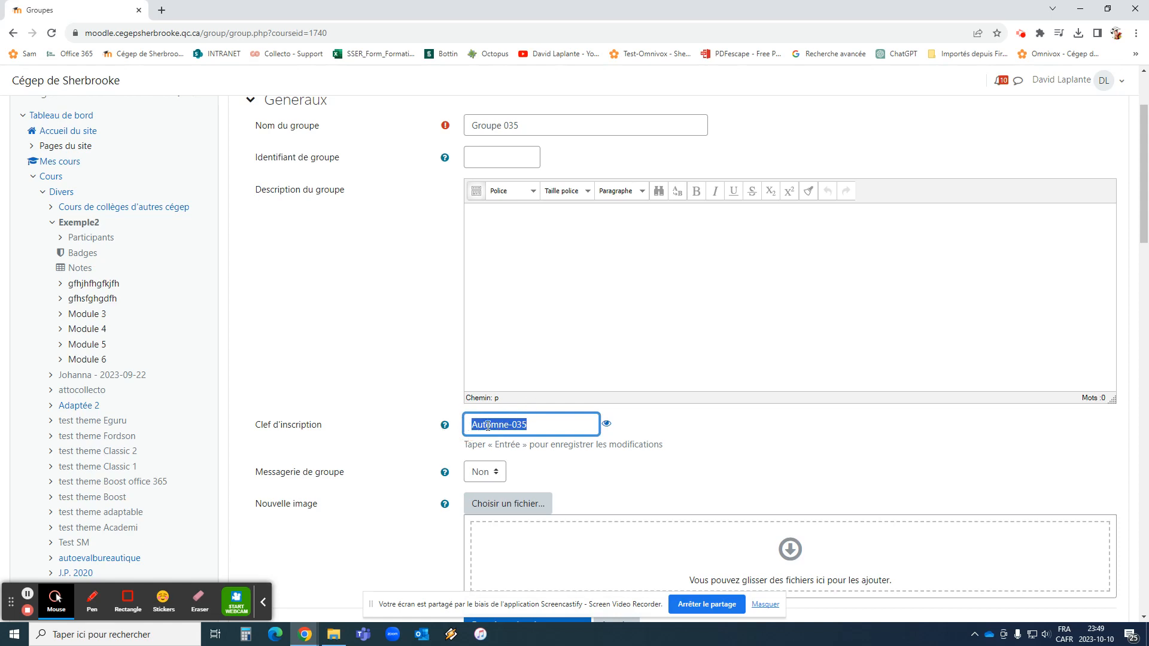
scroll(488, 425, "down", 4)
left_click(530, 386)
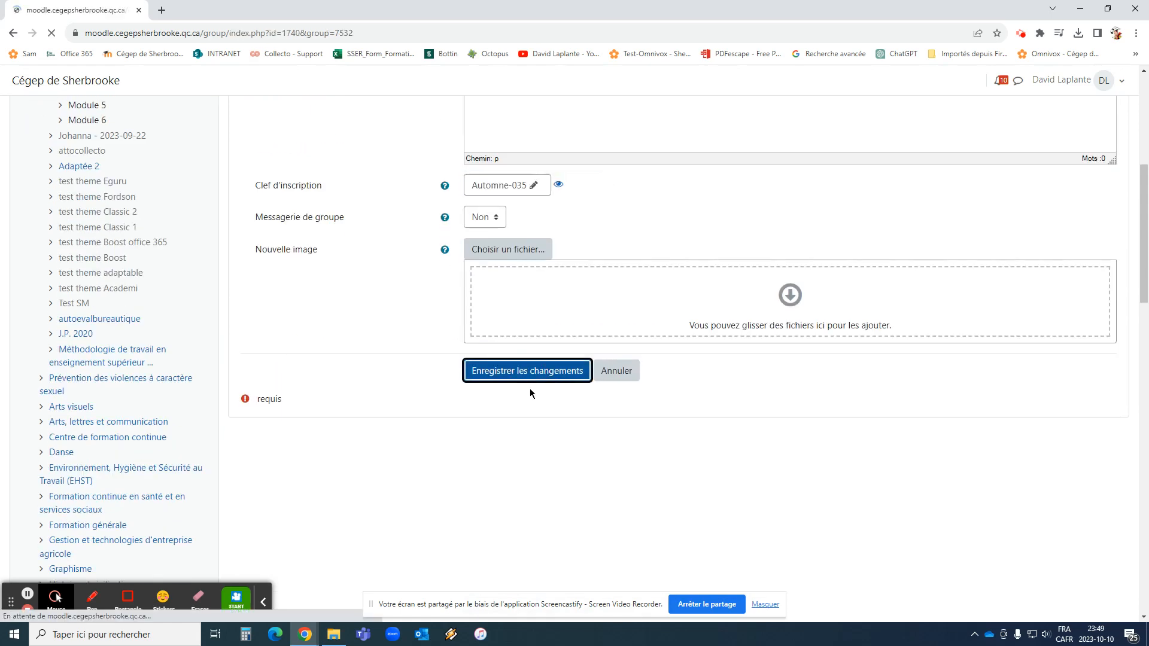
scroll(449, 366, "down", 4)
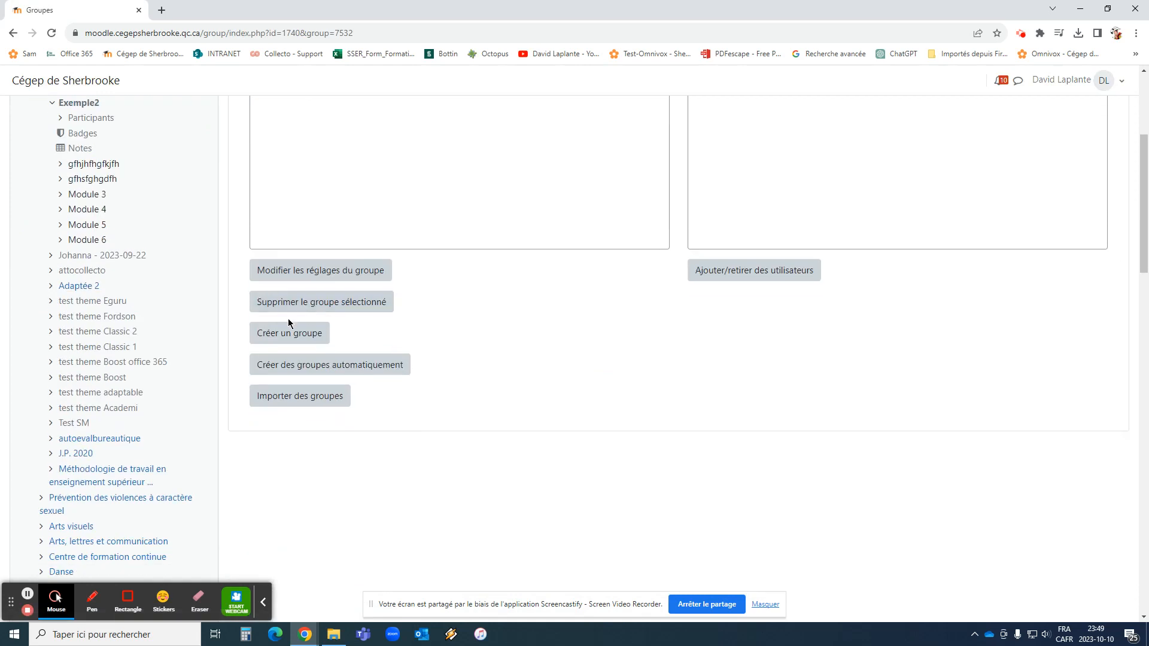
Start a new group named Groupe 036, fixing the 'Froupe' typo
left_click(290, 333)
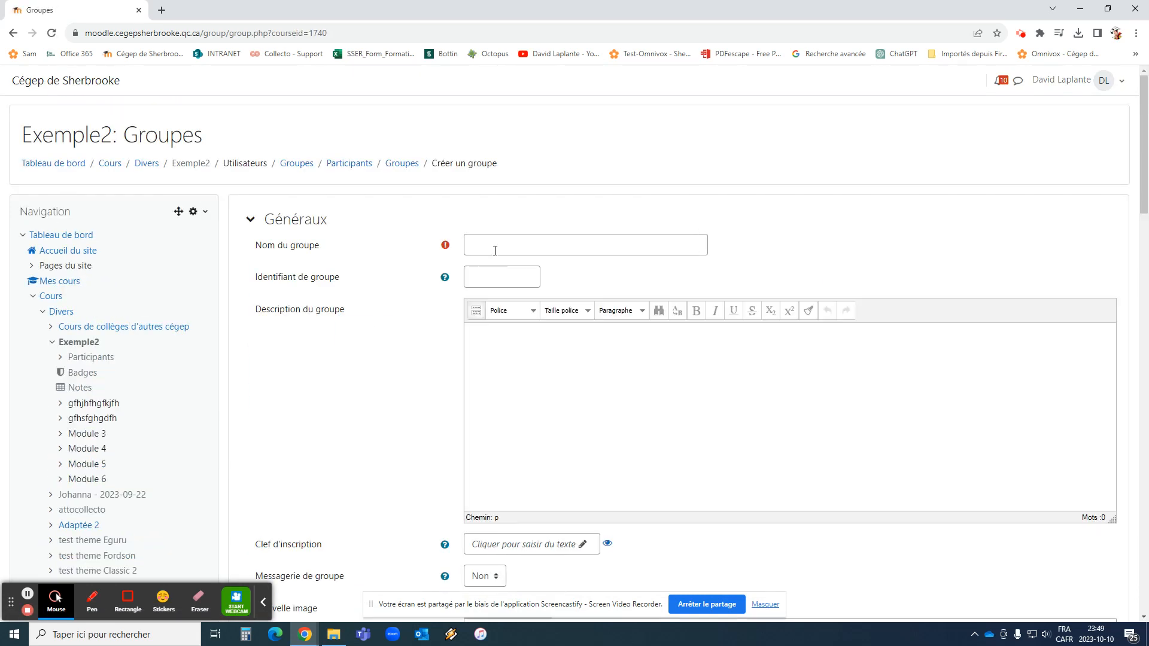
left_click(495, 248)
type("Froupe 036")
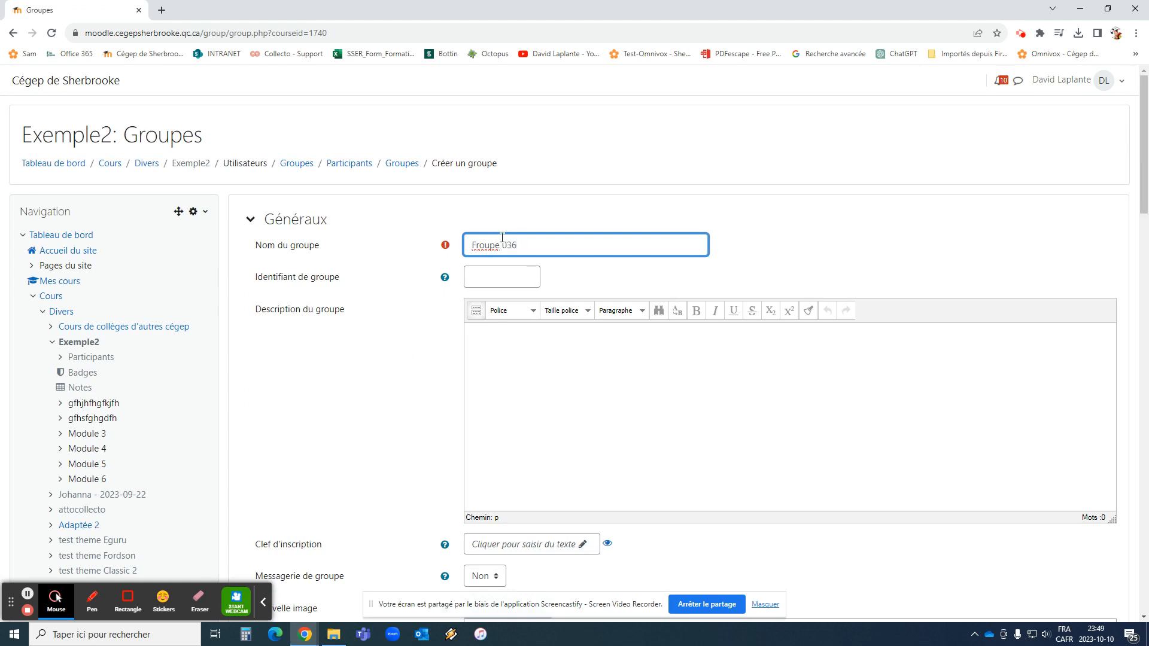
left_click(475, 241)
key("BackSpace")
type("G")
Give Groupe 036 its enrolment key, verify it, and save the group
scroll(659, 377, "down", 3)
left_click(535, 372)
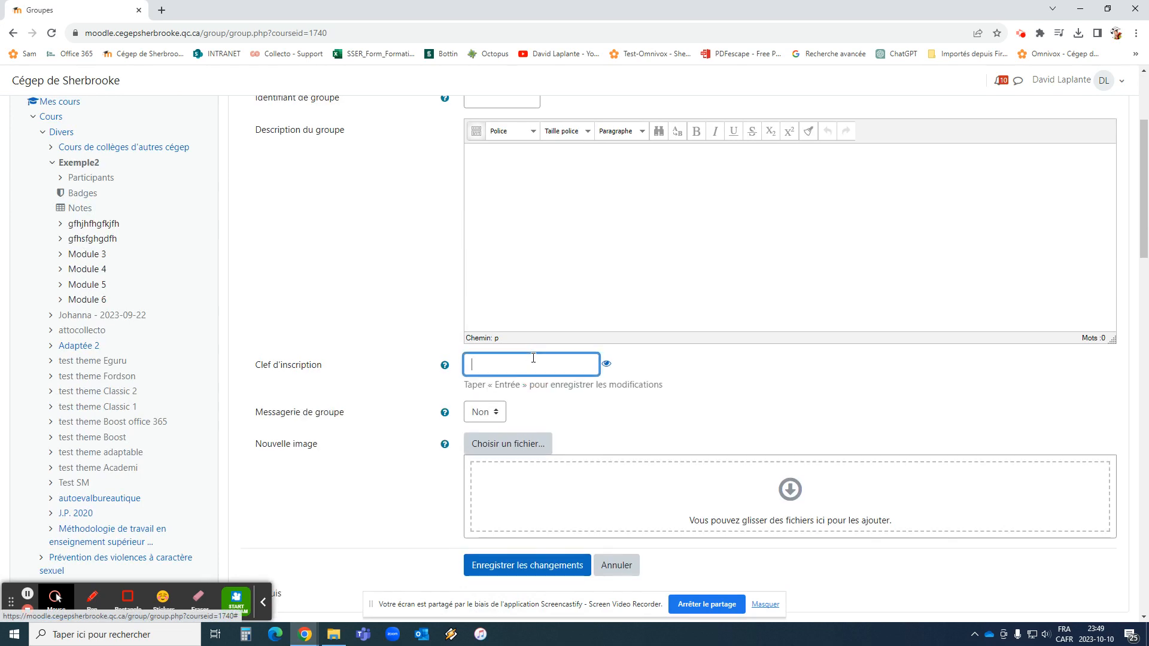
type("••••••••")
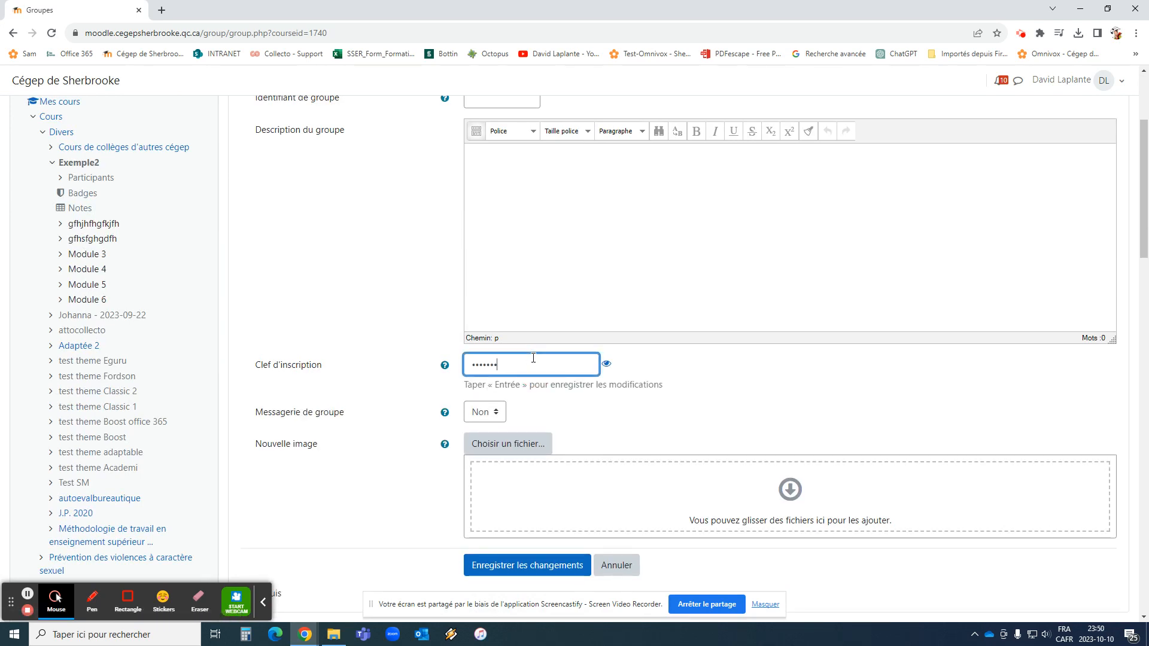
type("•••")
left_click(606, 363)
left_click_drag(581, 365, 411, 351)
left_click(547, 566)
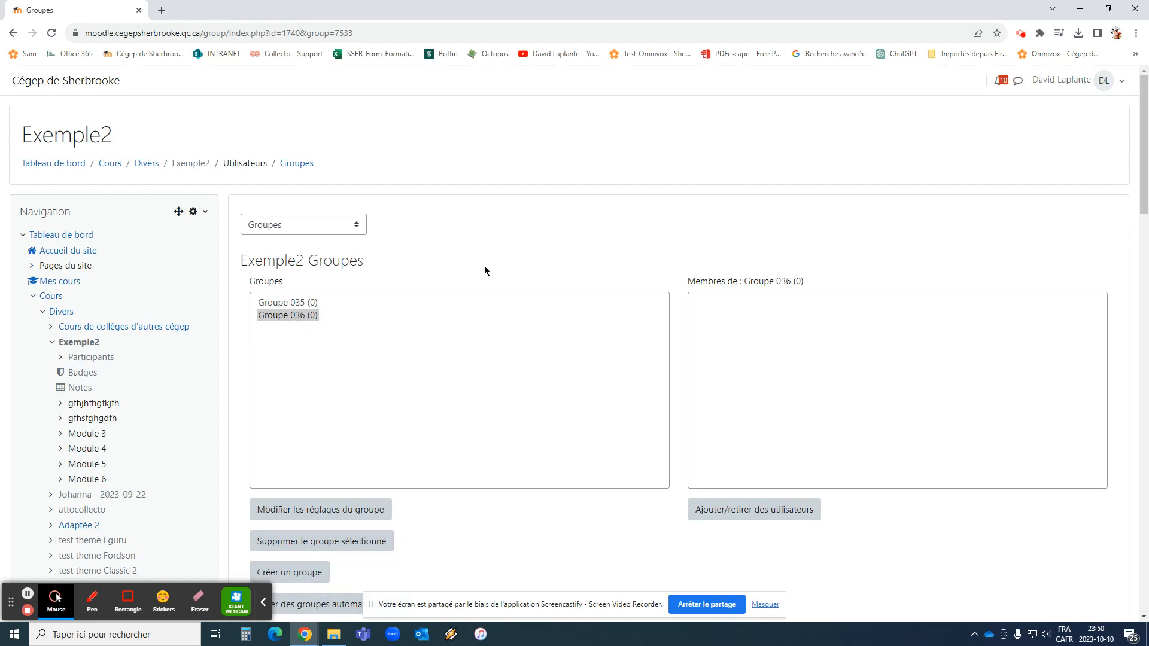
scroll(484, 268, "down", 3)
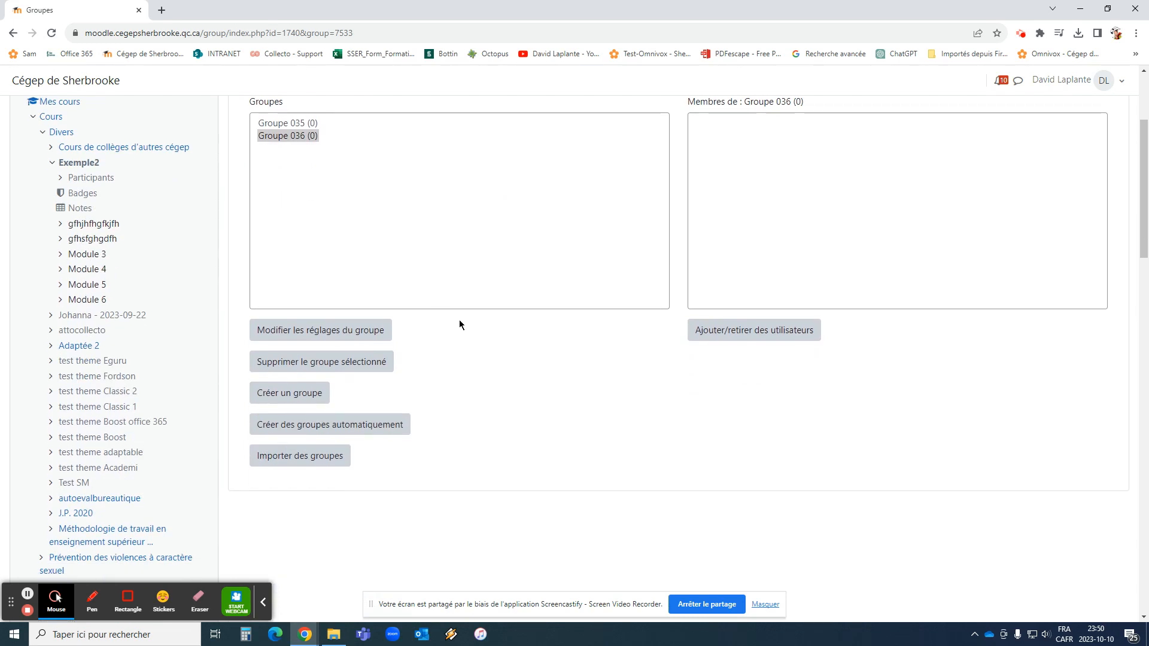
scroll(448, 336, "up", 2)
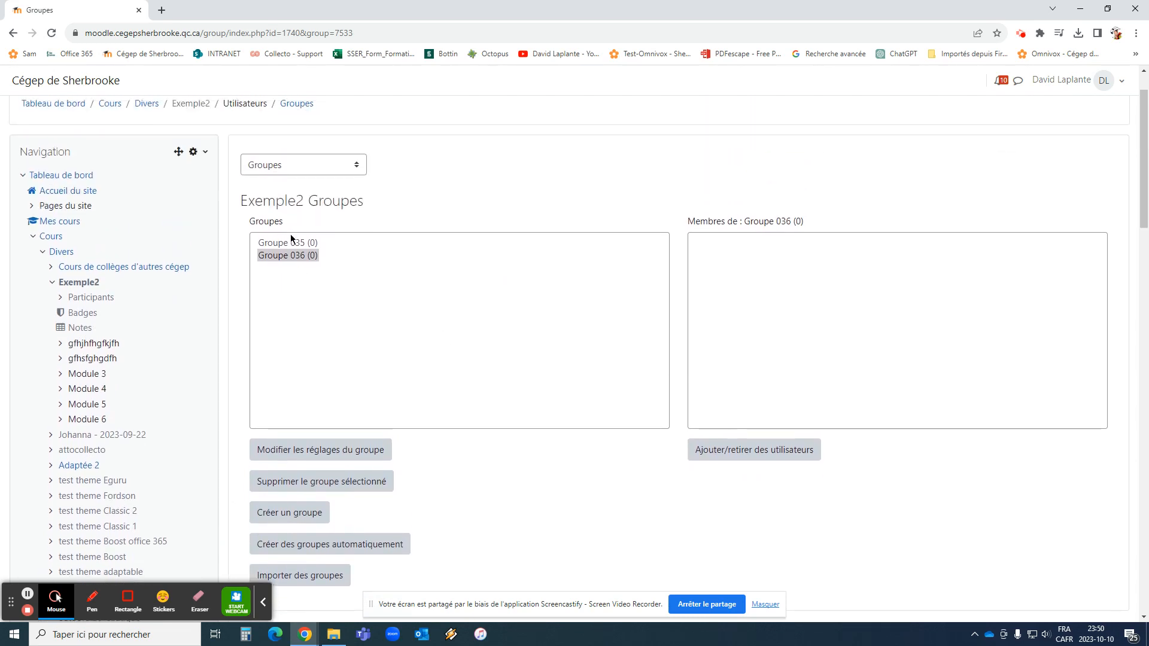